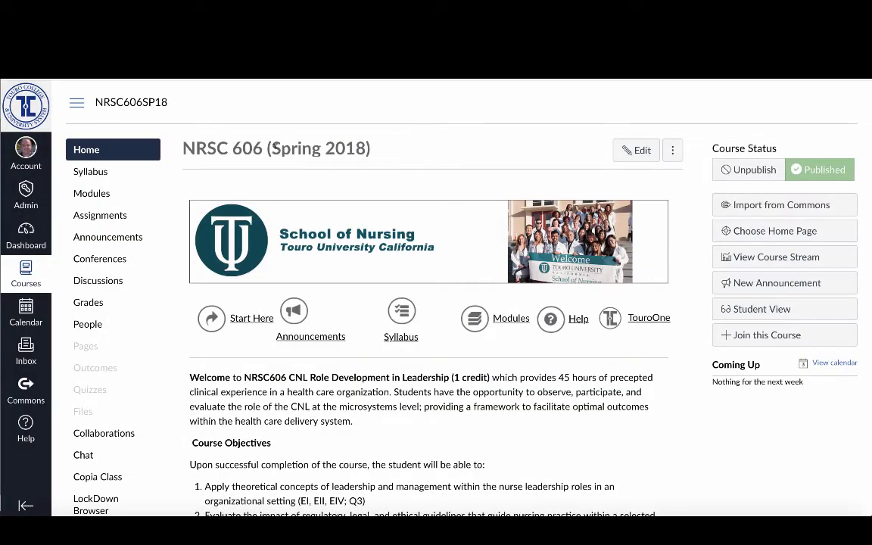
Review the Spring 2018 course's modules and assignments, then return to its home page
drag(271, 146, 367, 148)
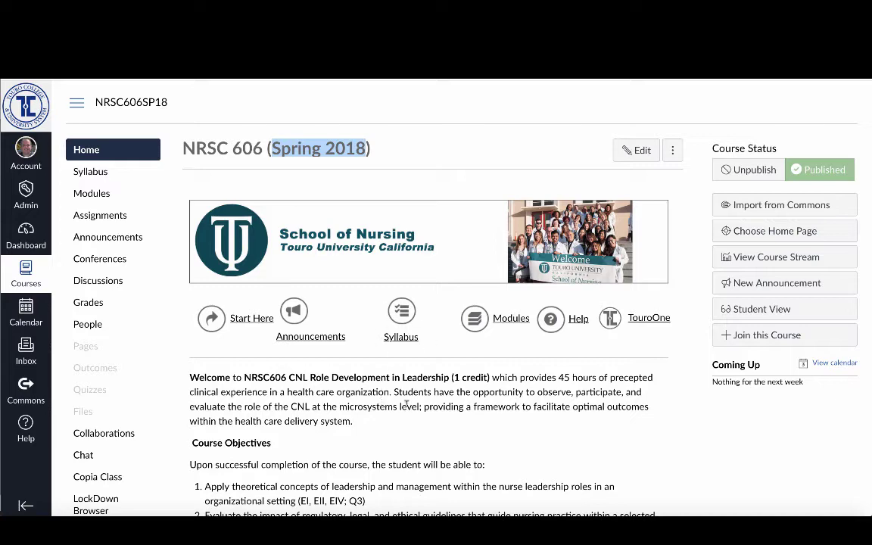
scroll(394, 415, down, 1)
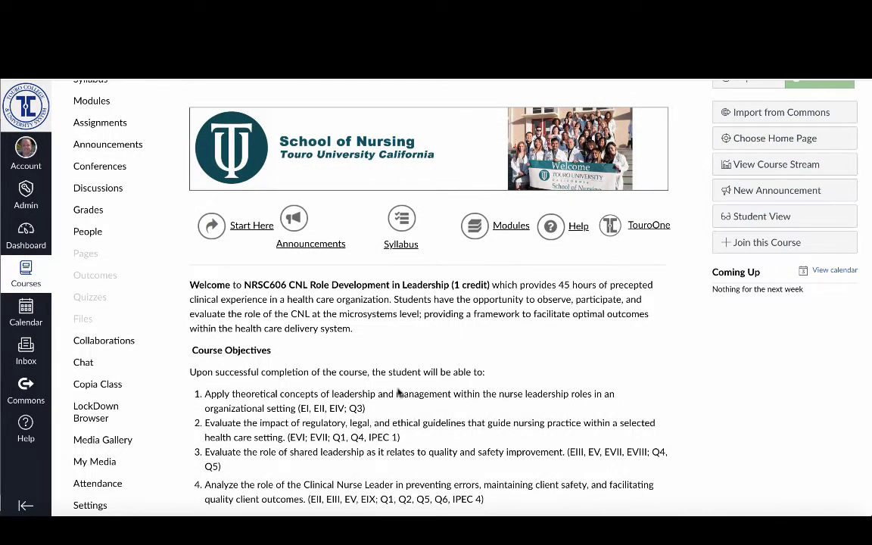
scroll(159, 202, up, 1)
click(100, 177)
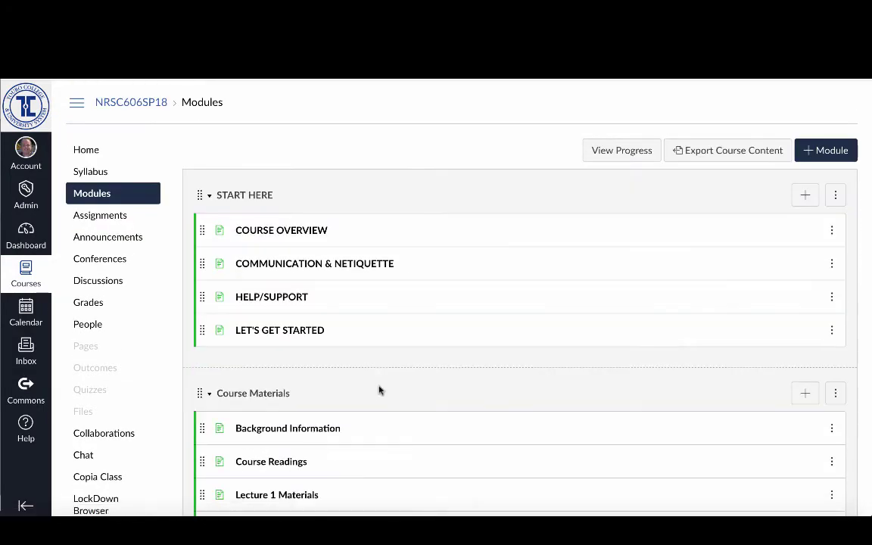
scroll(379, 389, down, 1)
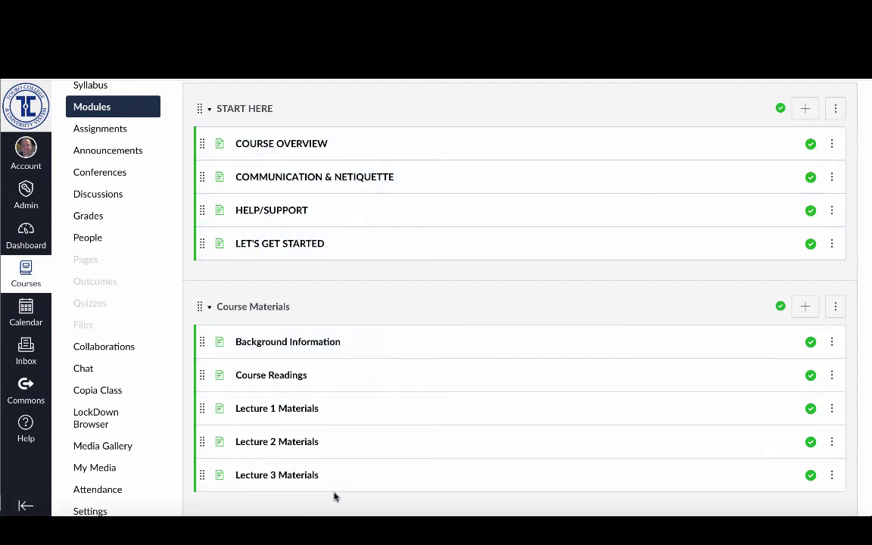
click(101, 129)
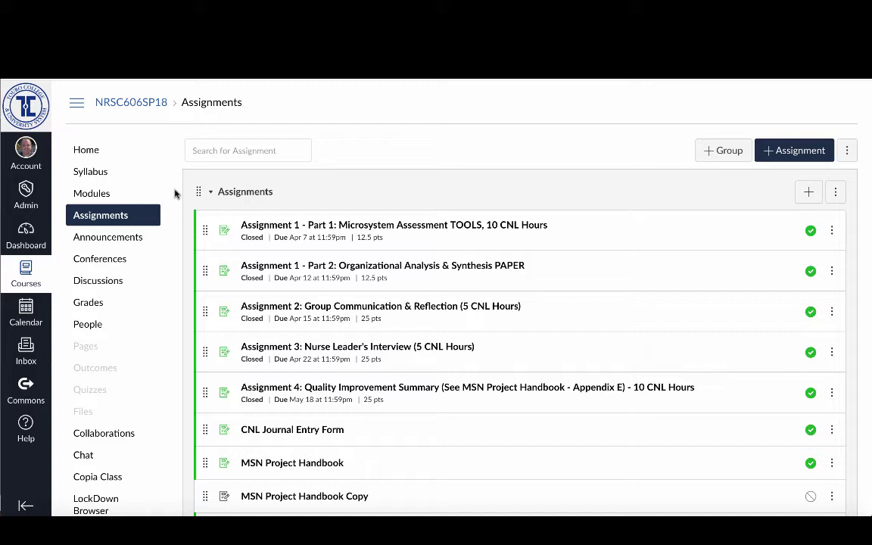
click(88, 154)
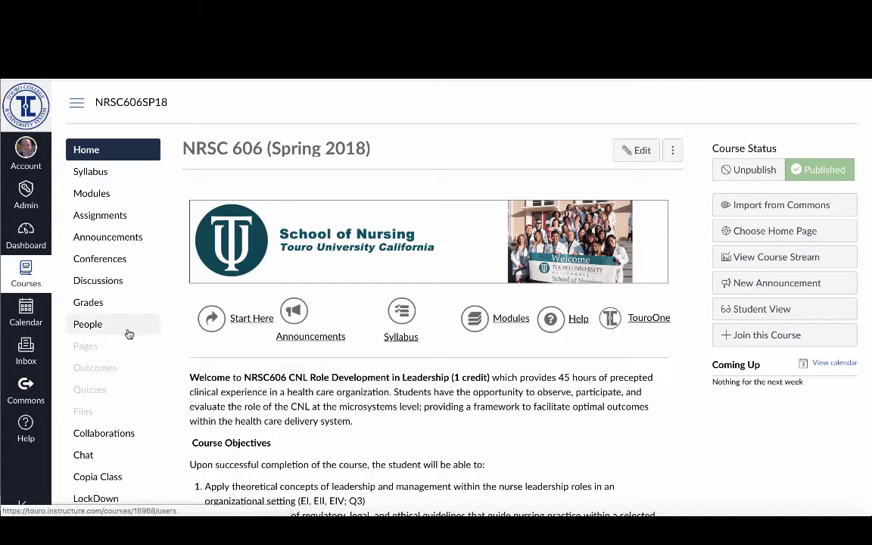
Export the whole Spring 2018 course from Settings and download the export package
scroll(132, 333, down, 5)
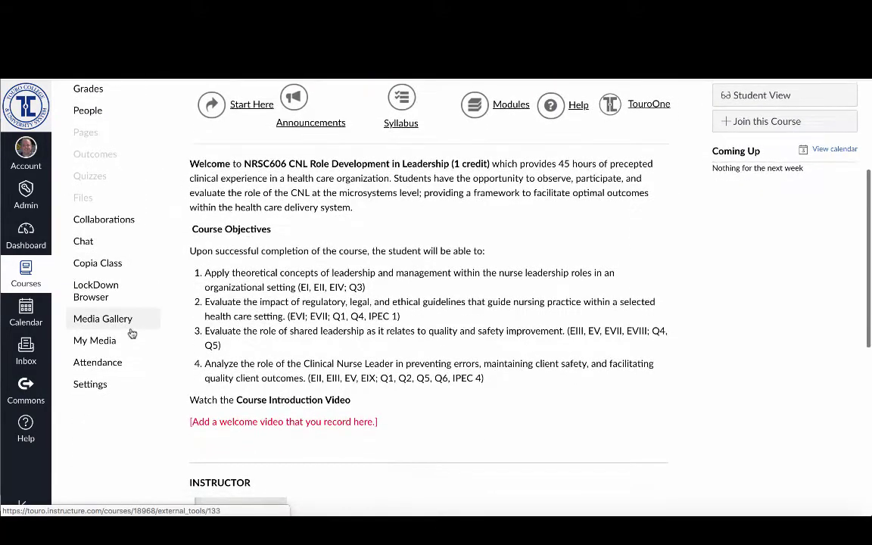
click(90, 384)
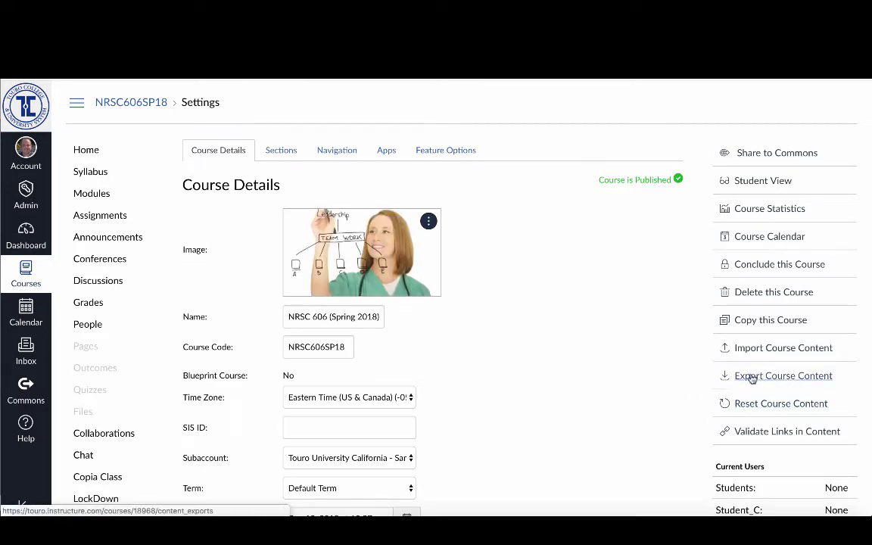
click(751, 376)
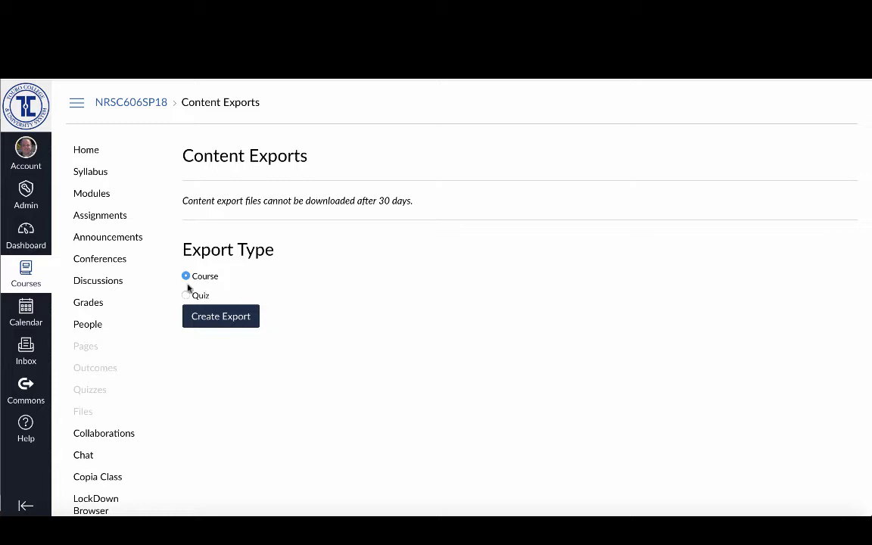
click(220, 317)
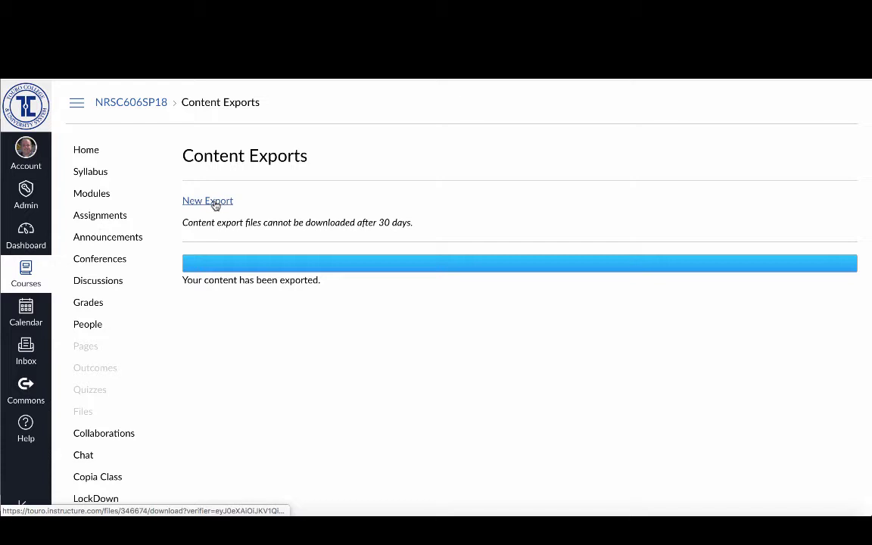
click(215, 205)
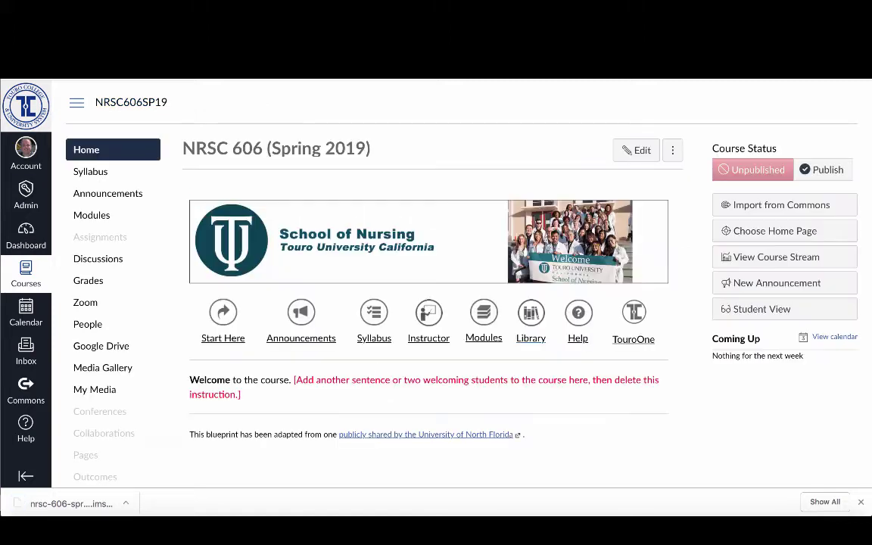
From the Spring 2019 course settings, open Import Course Content and its content type list
drag(272, 148, 367, 150)
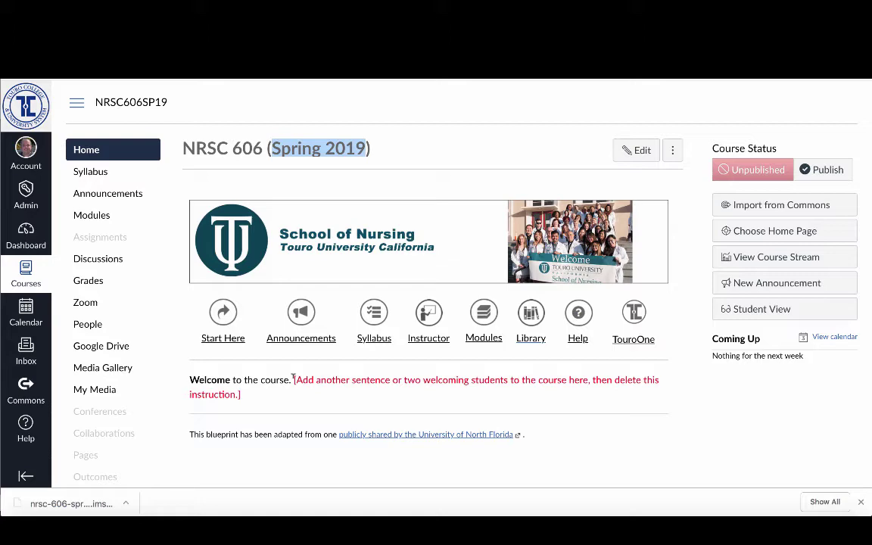
scroll(146, 388, down, 2)
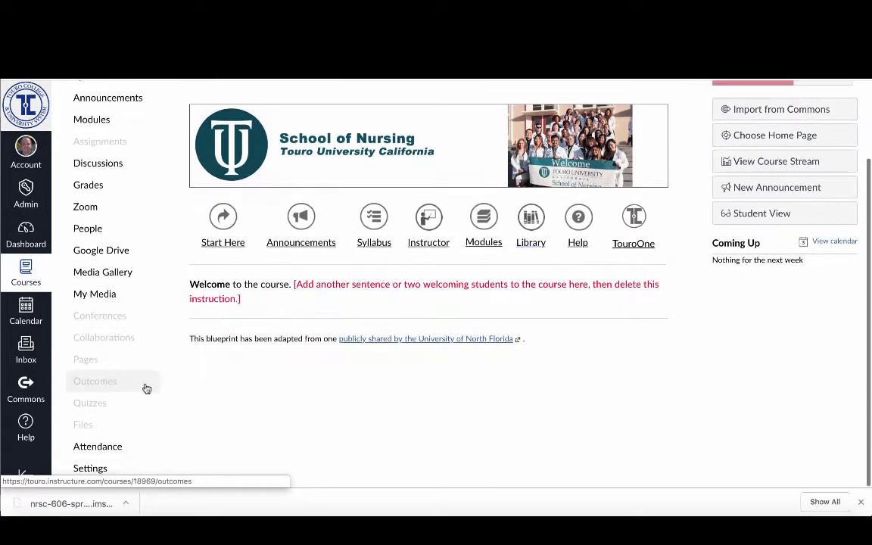
click(90, 470)
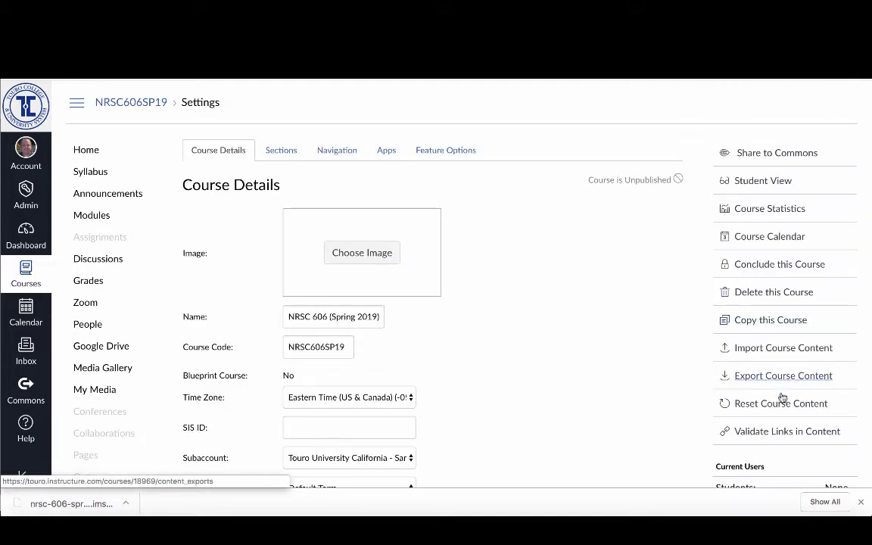
click(756, 350)
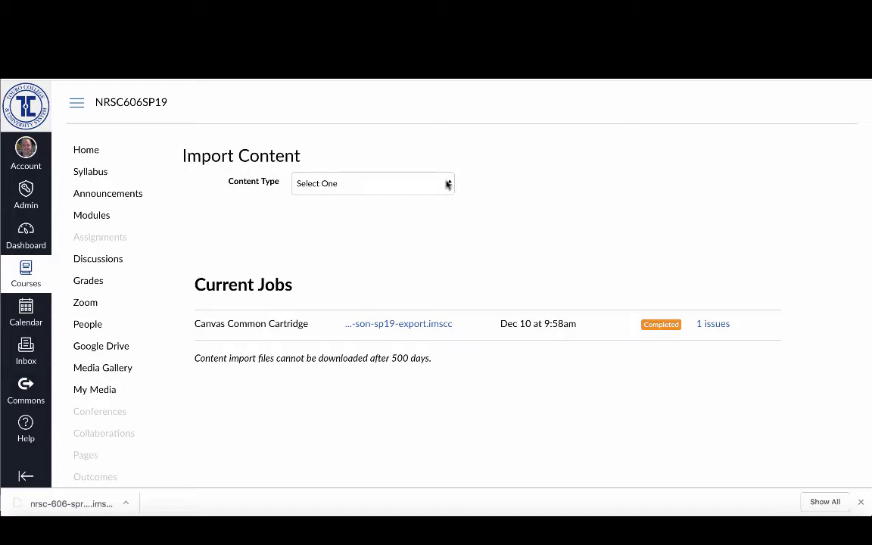
click(447, 184)
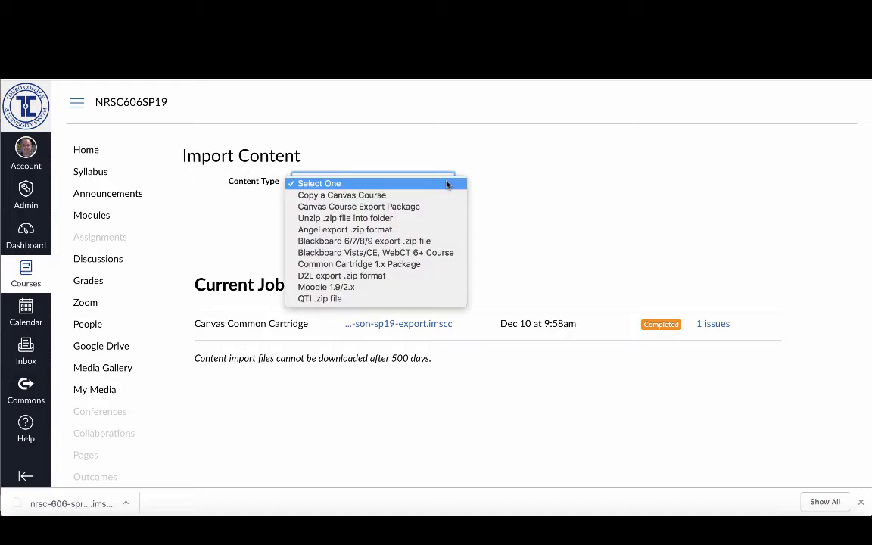
Import nrsc-606-spring-2018-export.imscc as a Canvas Course Export Package with 'Select specific content'
click(355, 207)
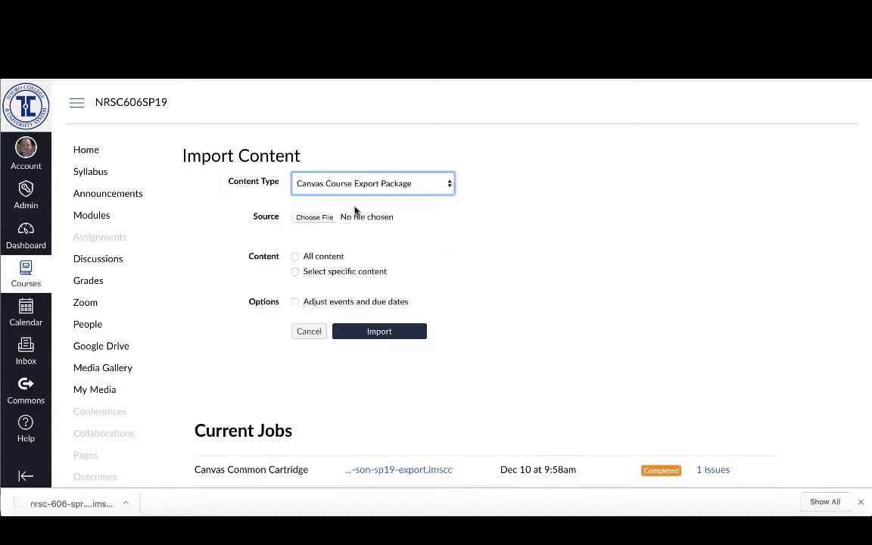
click(324, 218)
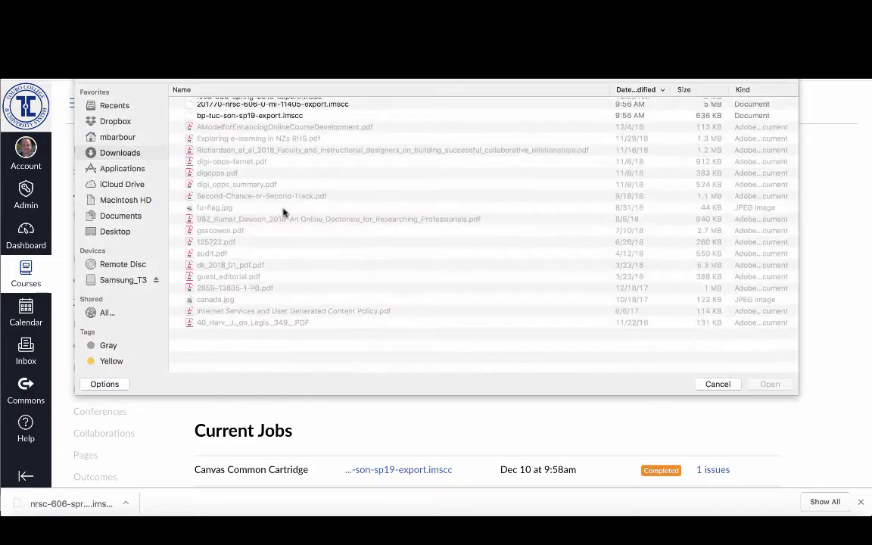
click(219, 104)
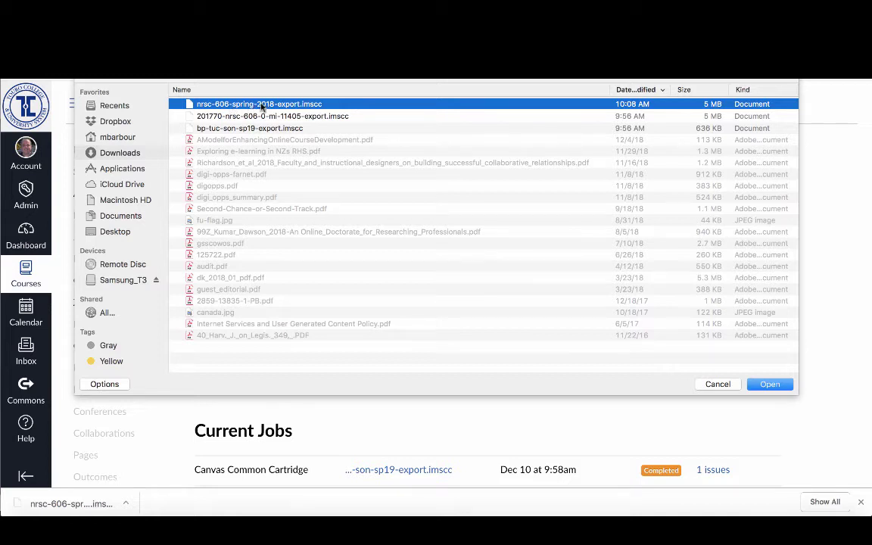
click(772, 385)
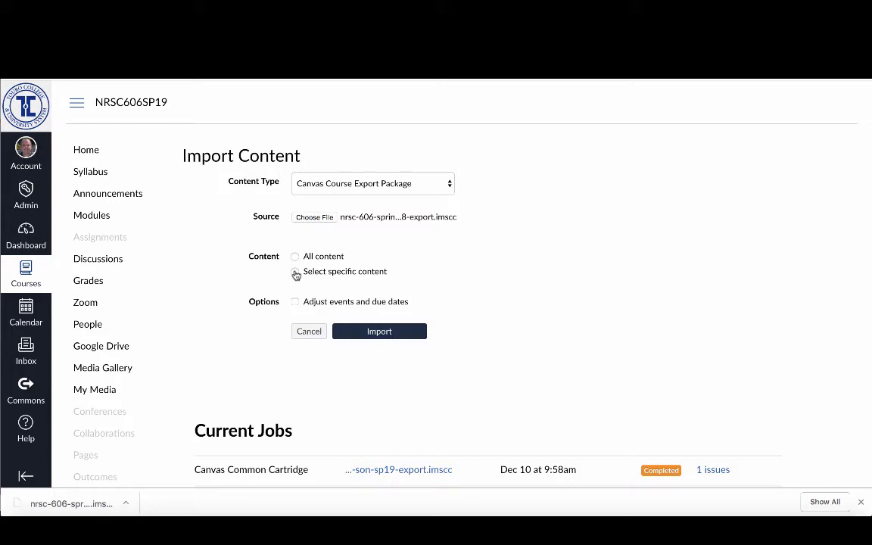
click(295, 274)
click(379, 333)
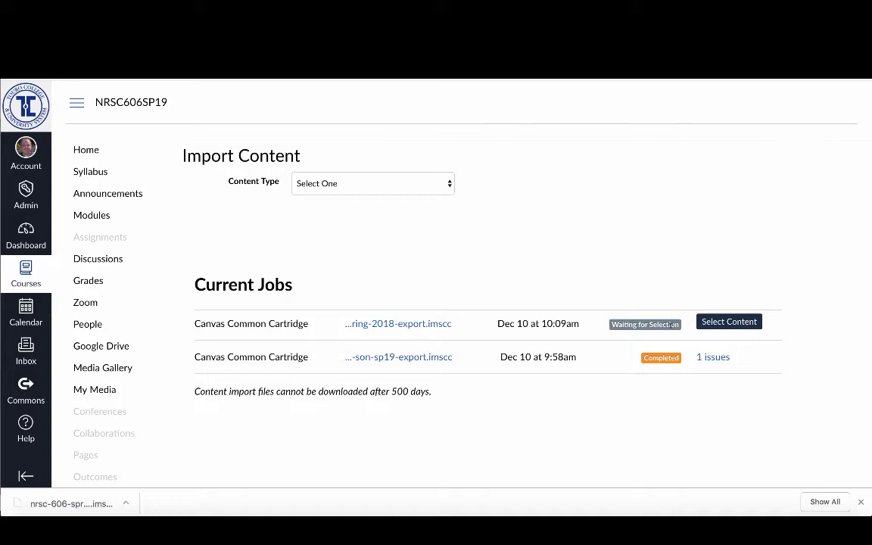
Select the Course Materials module plus assignments, quizzes, question banks, discussions, external tools, announcements, rubrics and outcomes
click(729, 323)
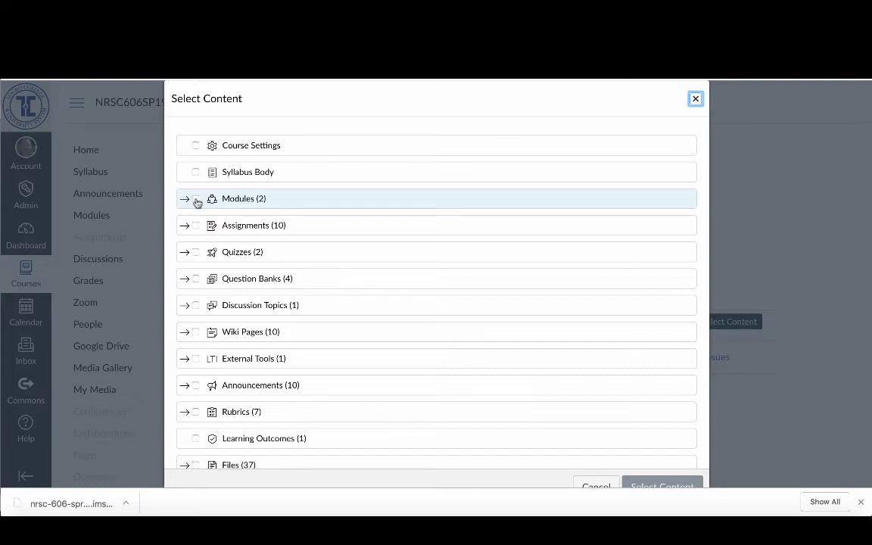
click(185, 201)
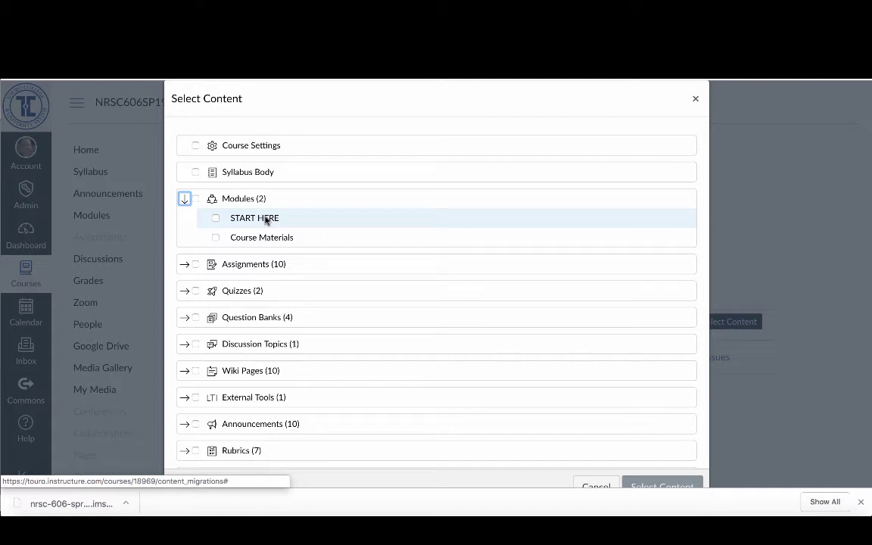
click(215, 240)
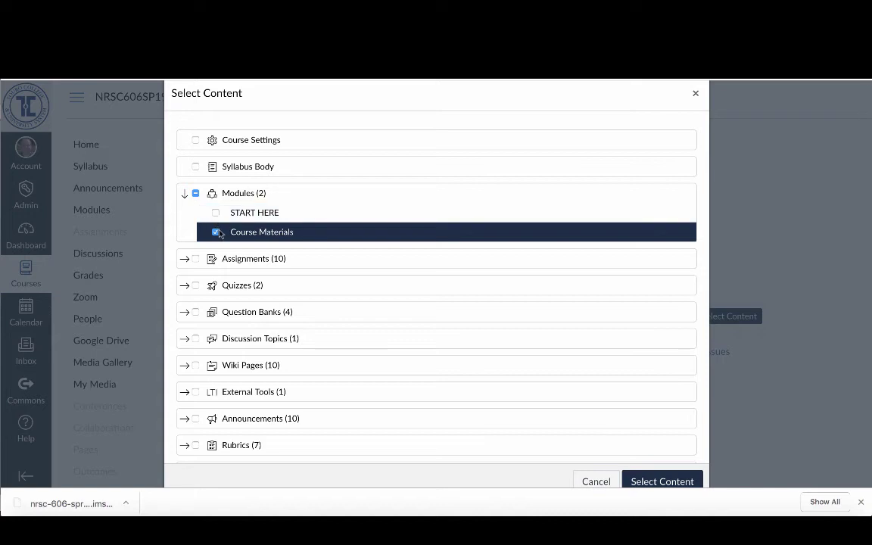
click(195, 260)
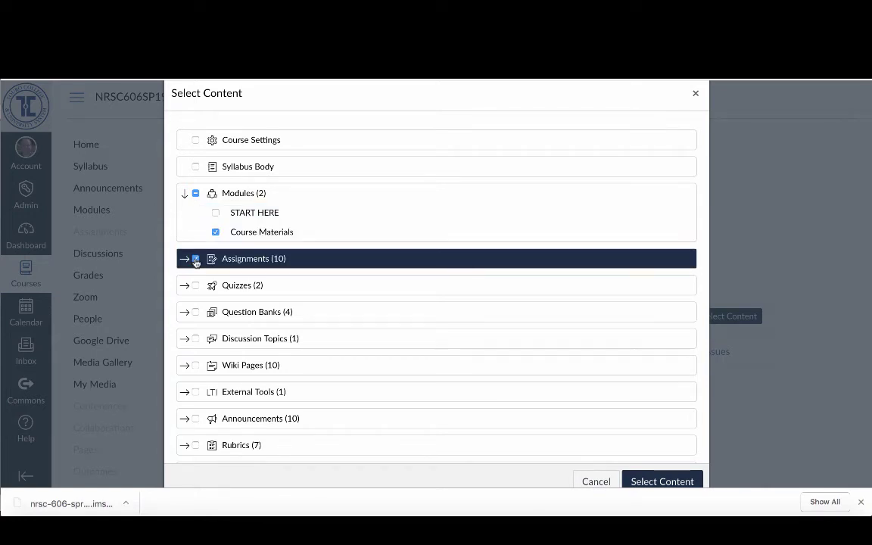
click(196, 286)
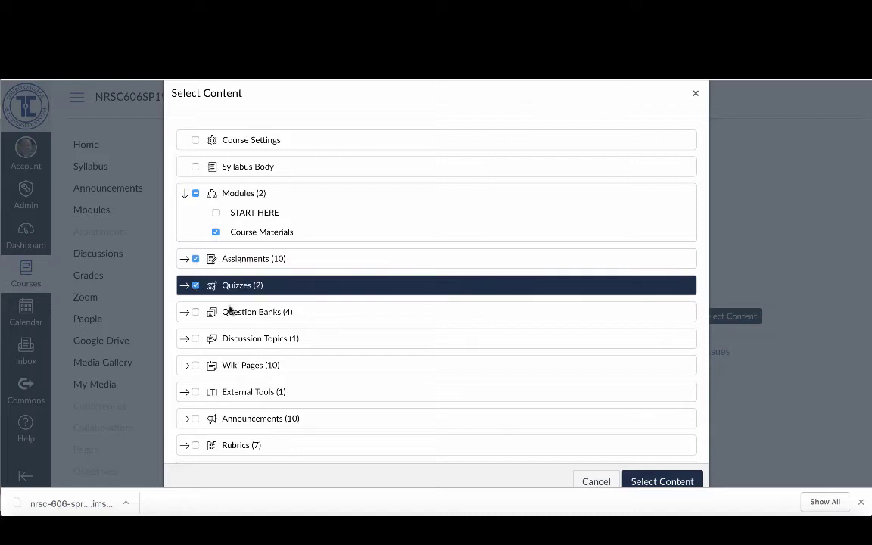
click(196, 313)
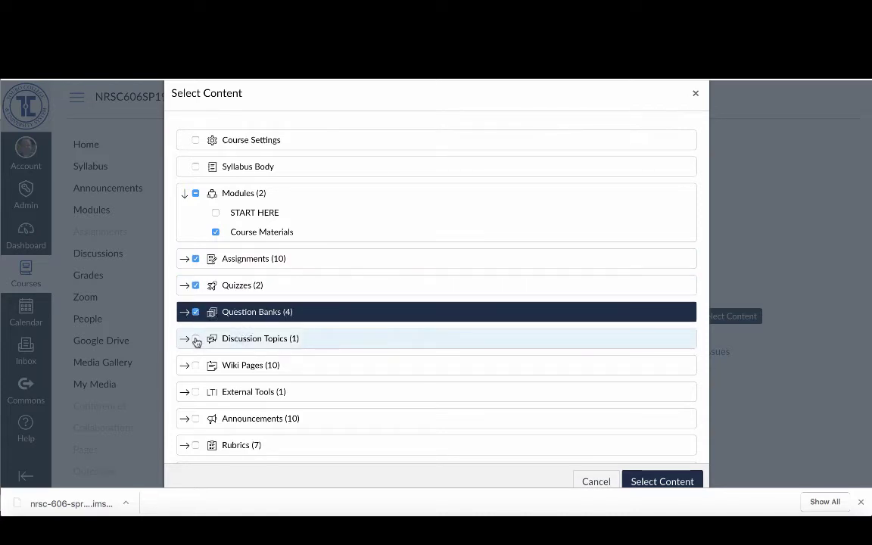
click(196, 340)
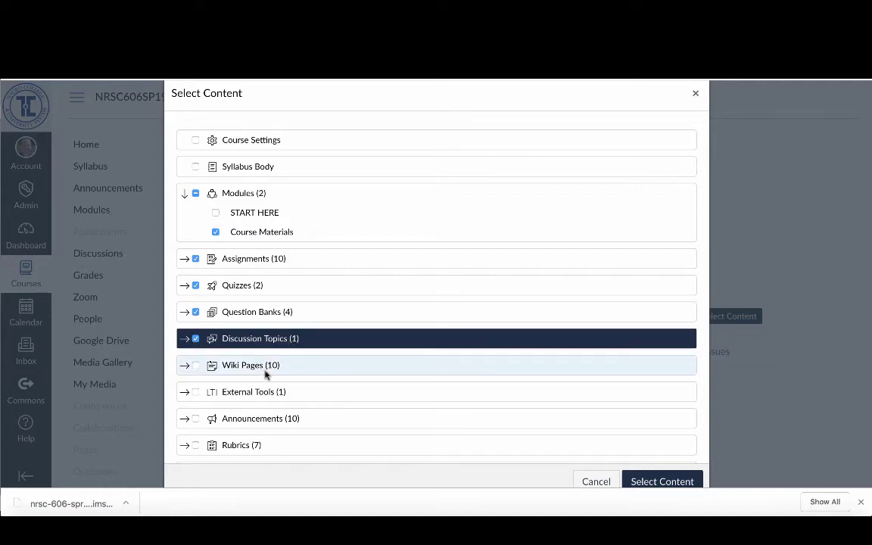
click(196, 393)
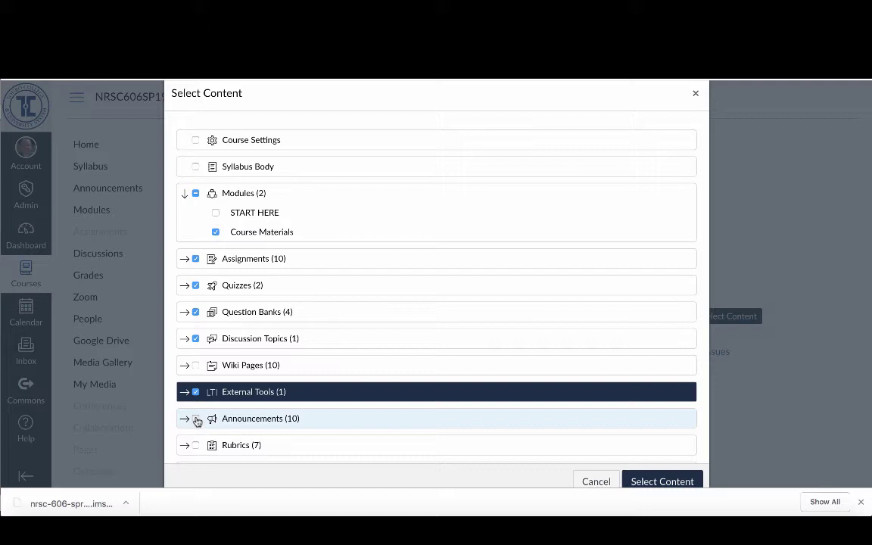
click(196, 420)
click(196, 446)
scroll(246, 432, down, 1)
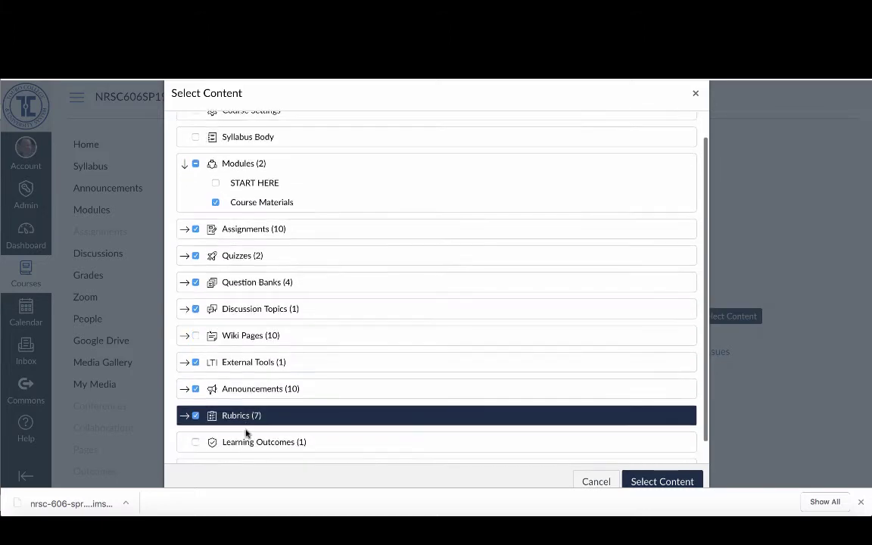
scroll(246, 432, down, 2)
click(195, 413)
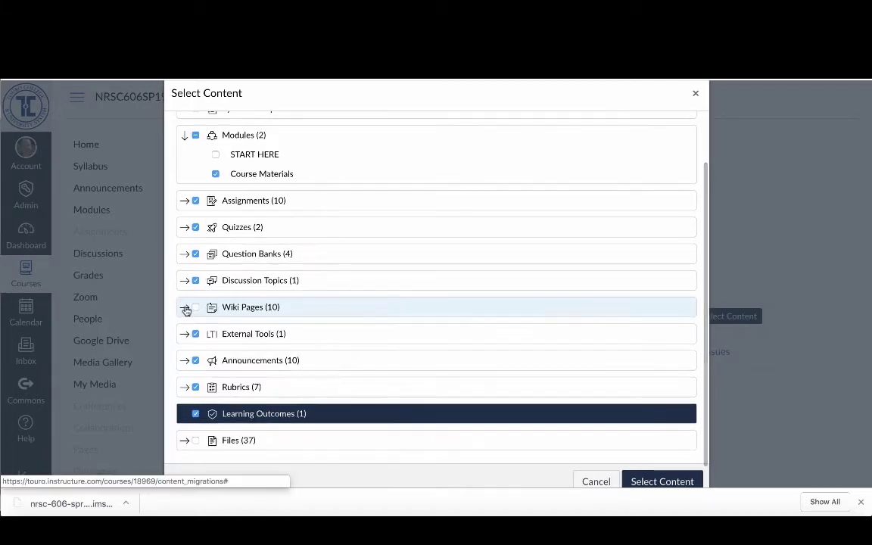
Tick wiki pages Lecture 1, Lecture 3, Background Information, Course Readings and Lecture 2 Materials
click(184, 308)
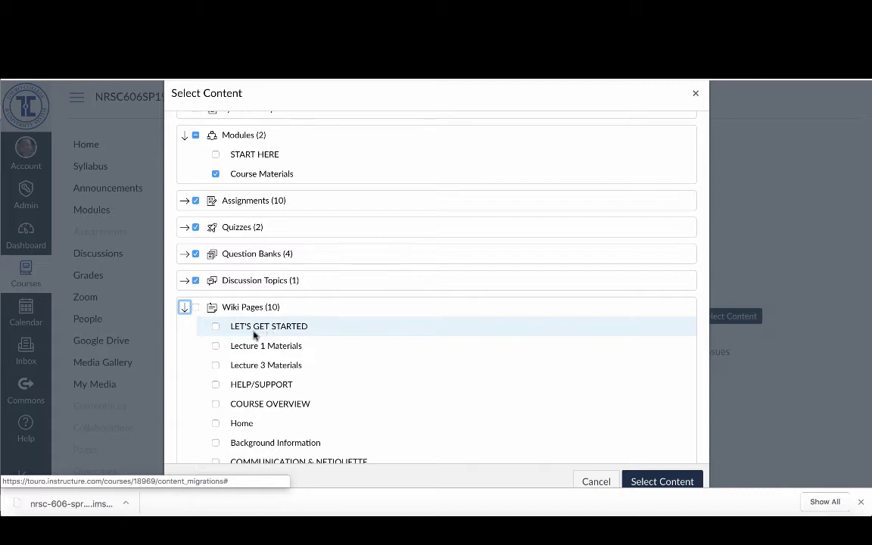
click(216, 346)
click(217, 365)
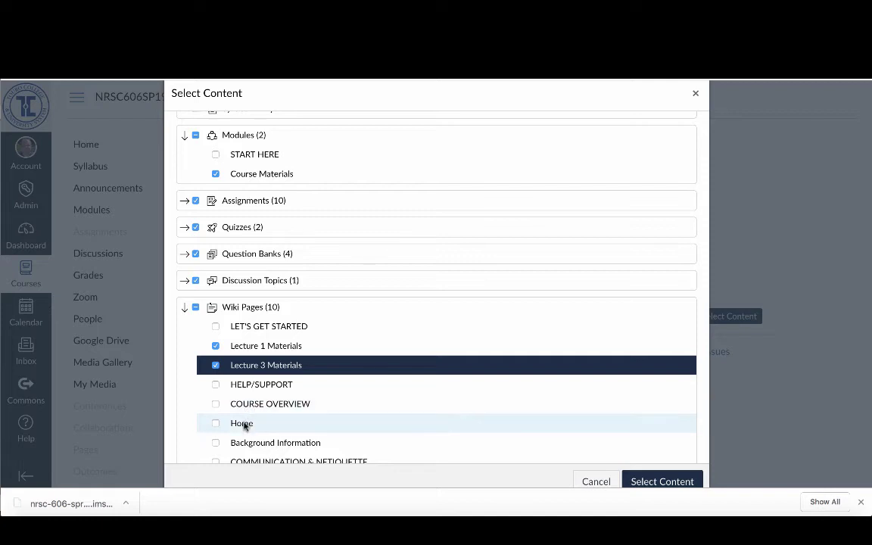
scroll(244, 424, down, 2)
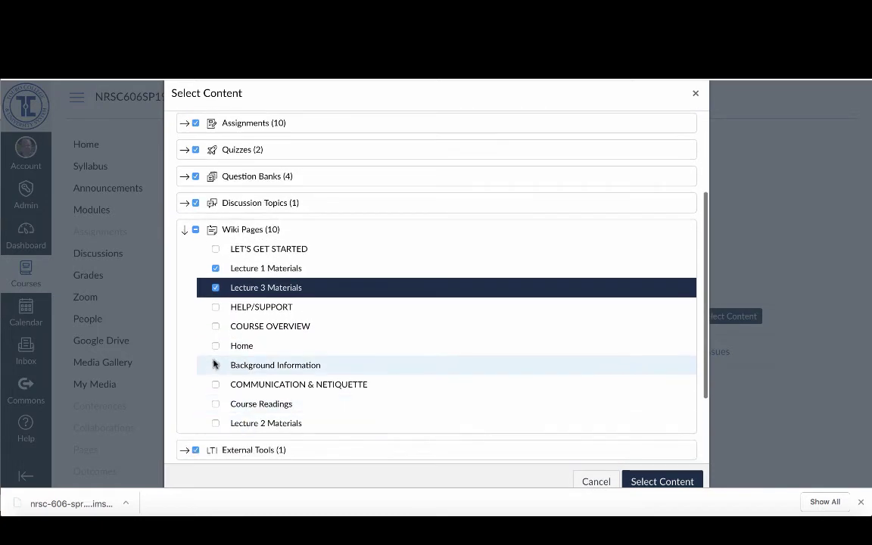
click(216, 366)
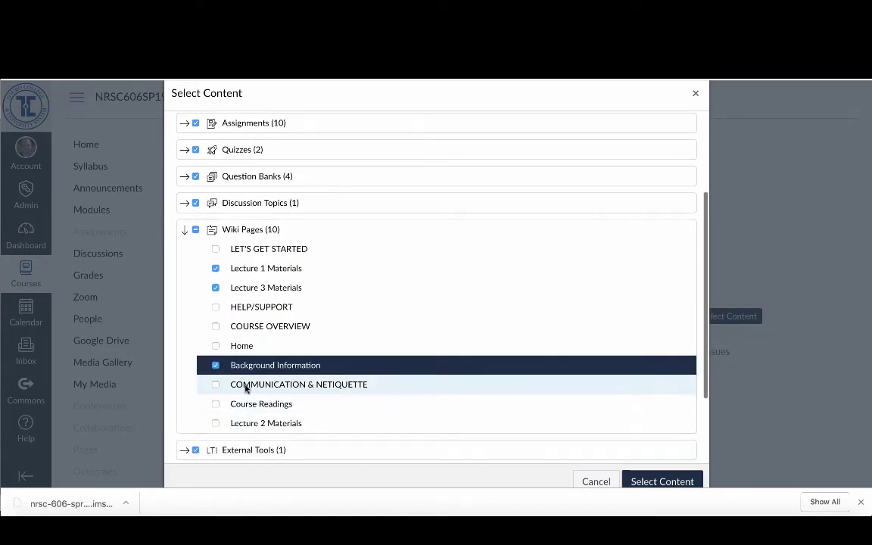
click(215, 404)
click(216, 423)
scroll(265, 407, down, 2)
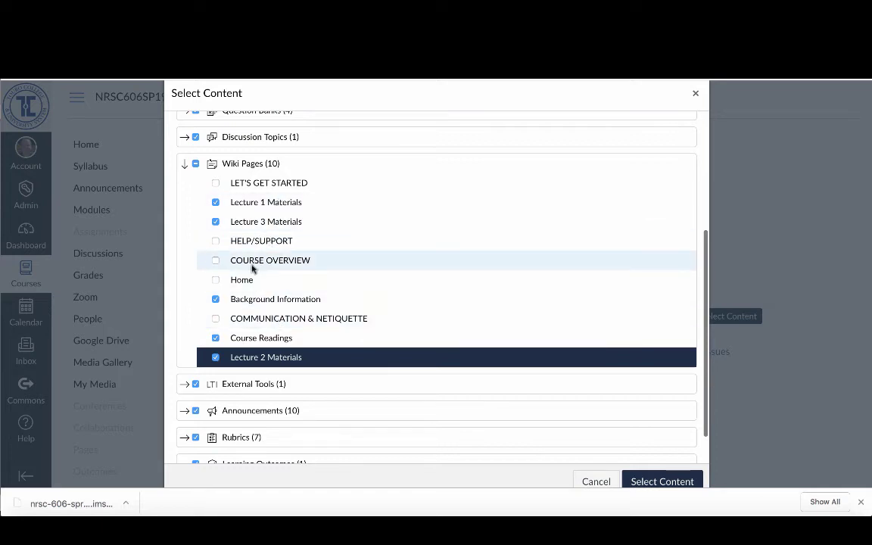
scroll(270, 278, up, 1)
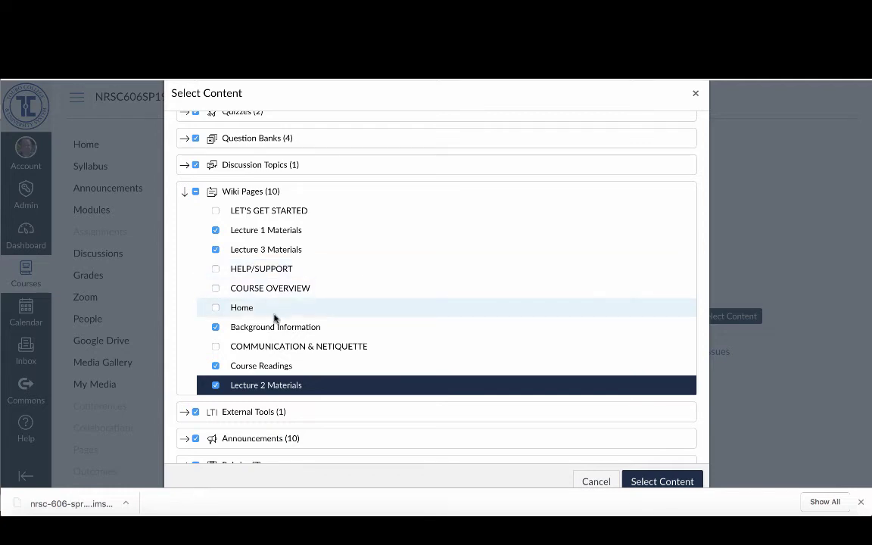
scroll(274, 318, up, 3)
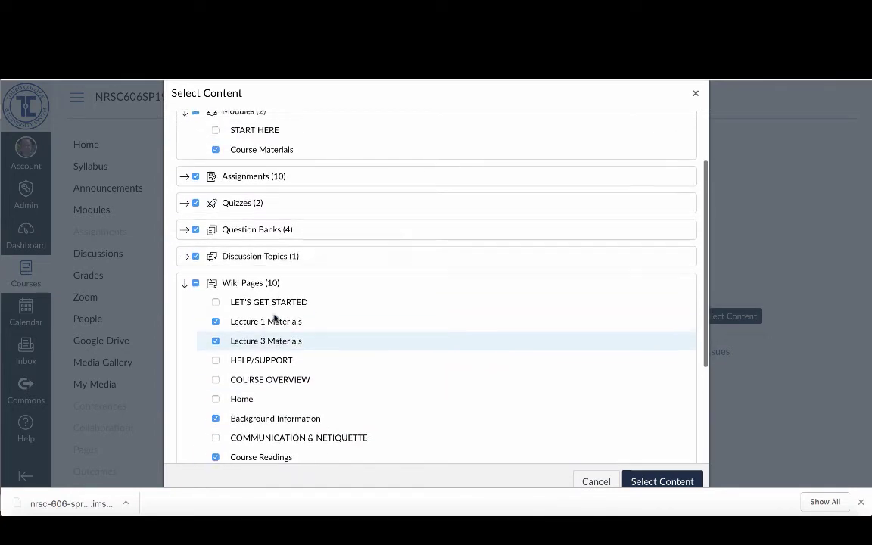
scroll(274, 317, down, 5)
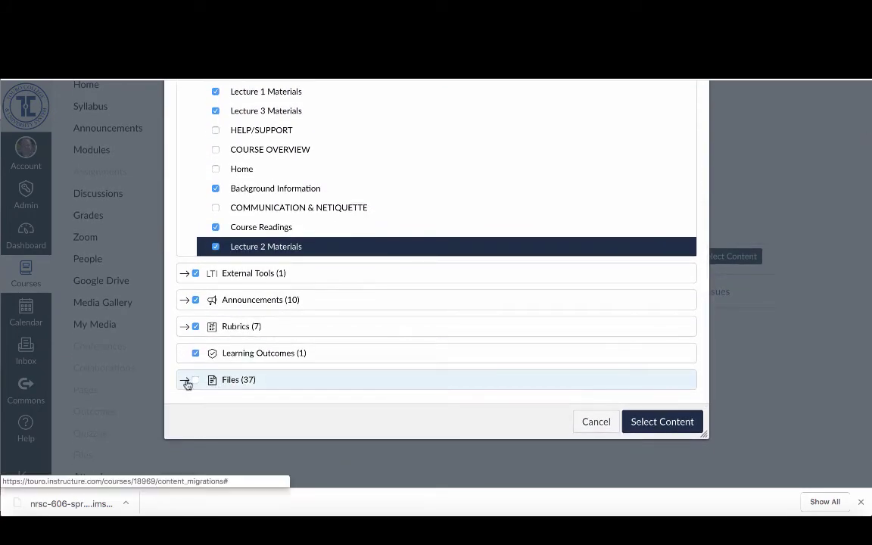
click(186, 381)
Include CNLReflection Journals, the SPR 2018 syllabus, MSN Project Handbook, and arrowleft/arrowup-blue/arrowup-white images
scroll(325, 365, down, 3)
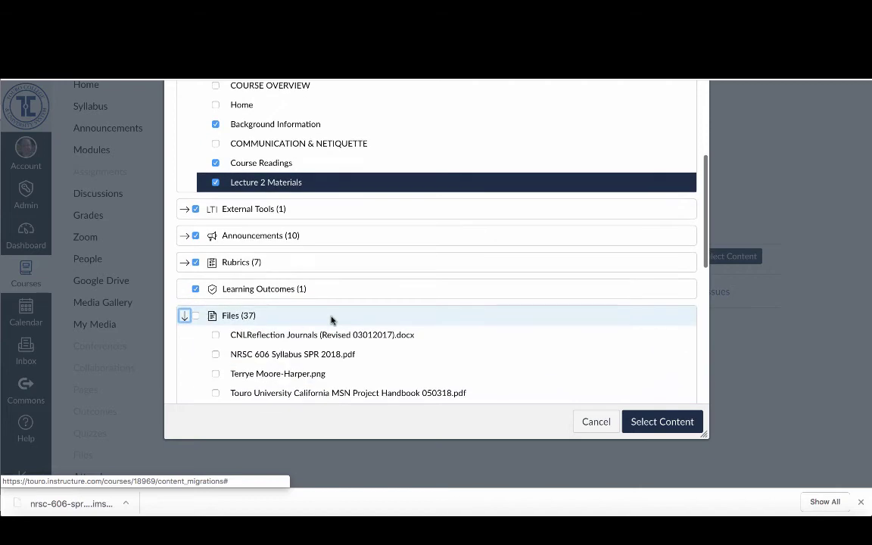
scroll(330, 319, down, 2)
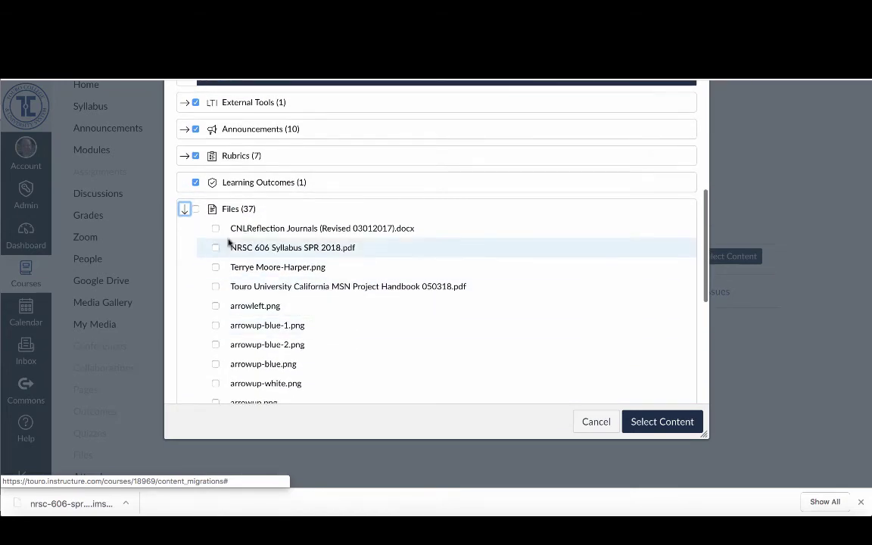
click(214, 230)
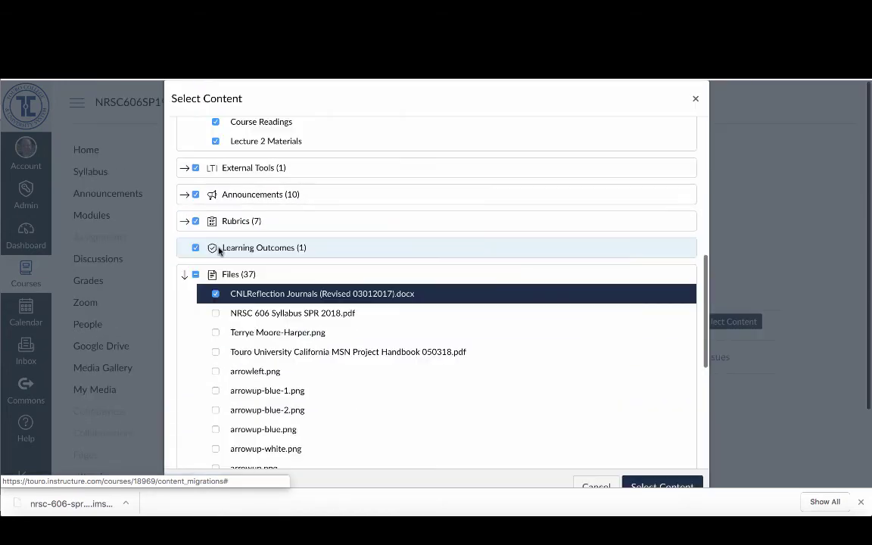
click(216, 312)
click(216, 333)
click(216, 352)
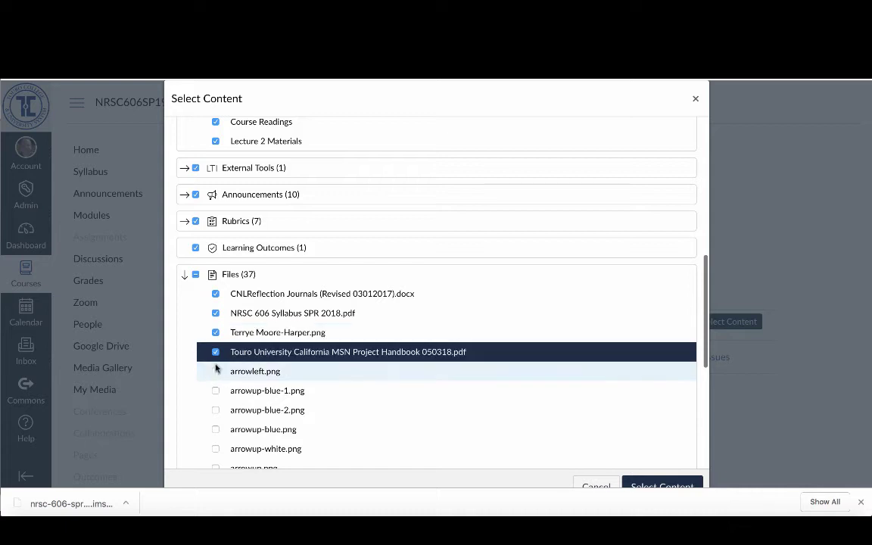
click(216, 372)
click(216, 391)
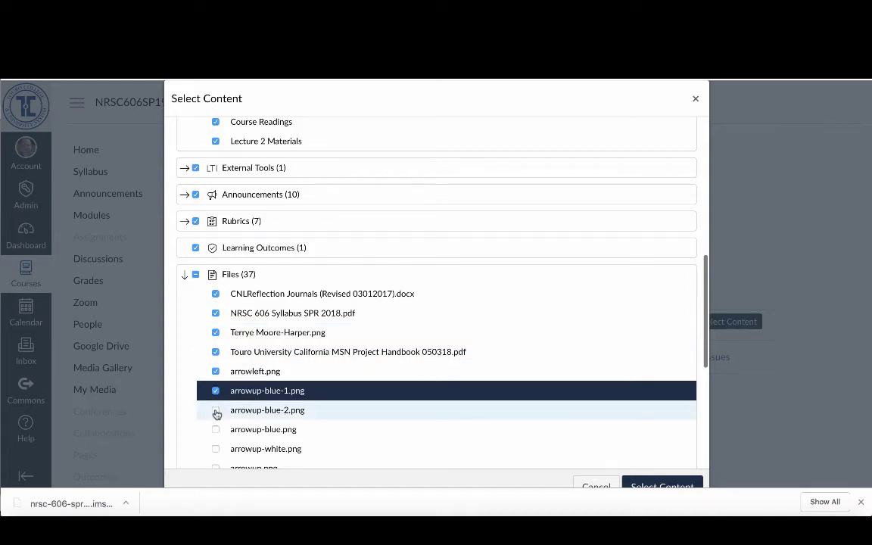
click(215, 409)
click(216, 429)
click(216, 449)
Include arrowup.png, gradientbg-1.png and gradientbg.png, leaving course banner-nursing.jpg unticked
scroll(302, 423, down, 3)
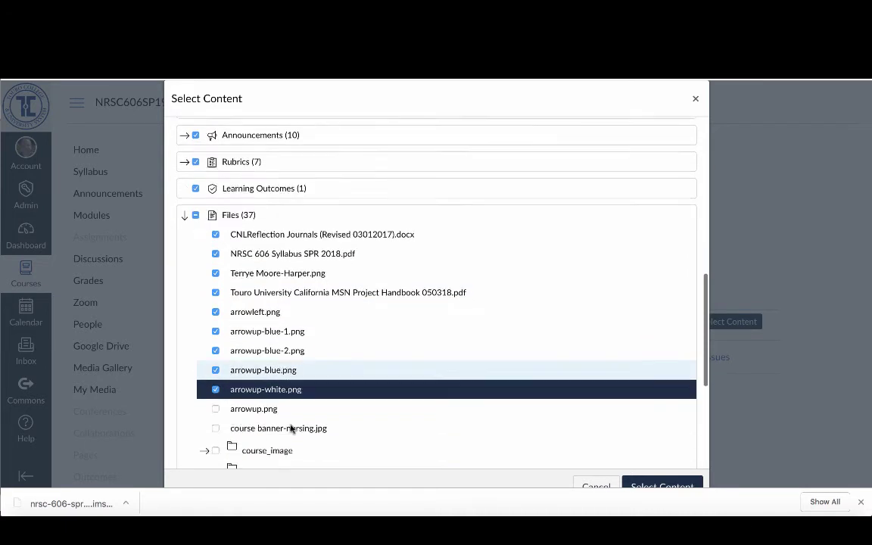
click(216, 318)
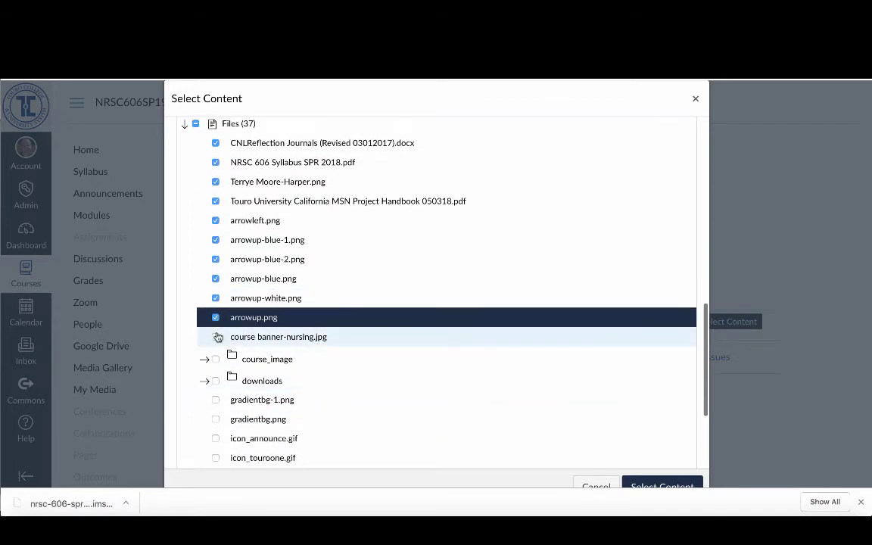
click(216, 337)
click(215, 401)
click(216, 419)
scroll(296, 418, down, 2)
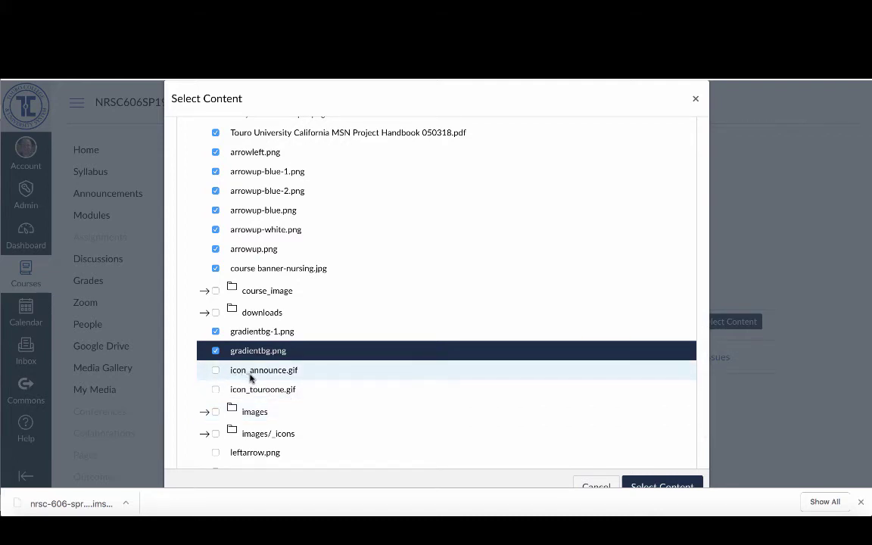
click(215, 268)
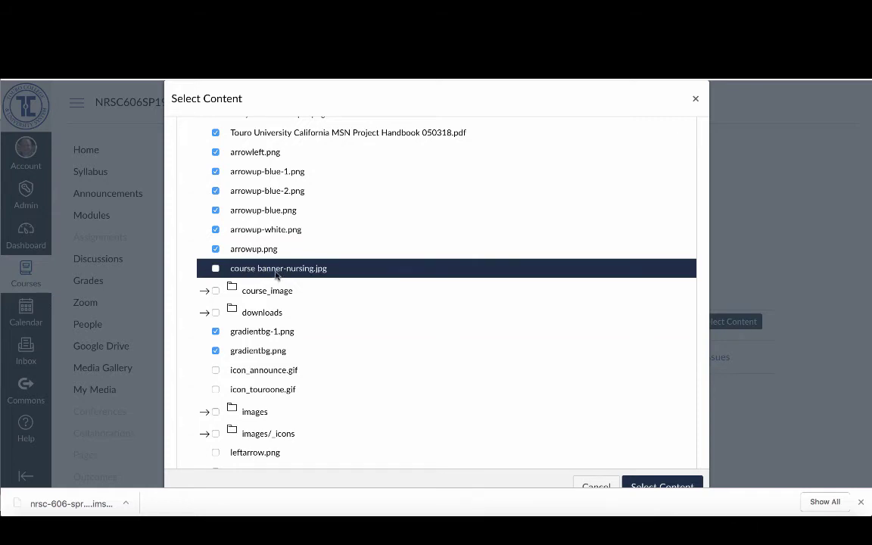
Include leftarrow.png, modules-example.png, tcus-logo.png, tcuslogo2-1.png, tcuslogo2.png and tcuslogo3.png
scroll(282, 389, down, 2)
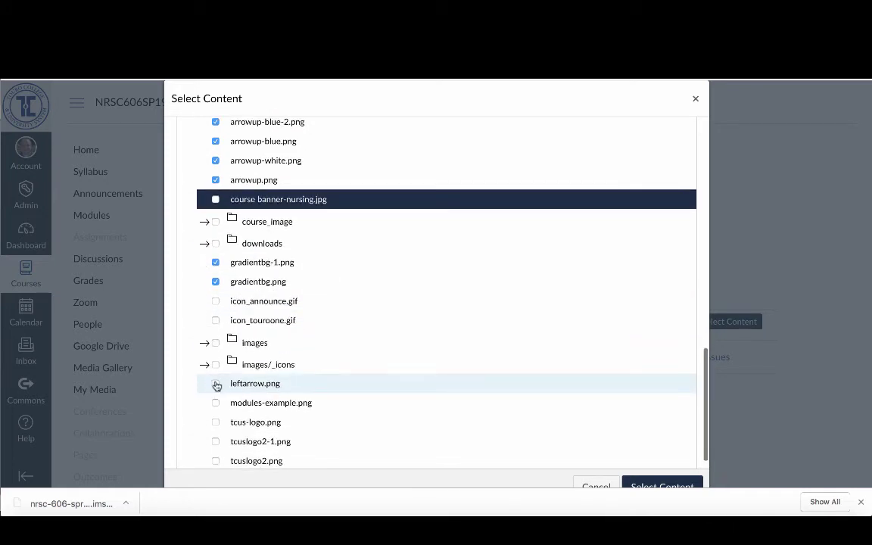
click(215, 384)
click(215, 404)
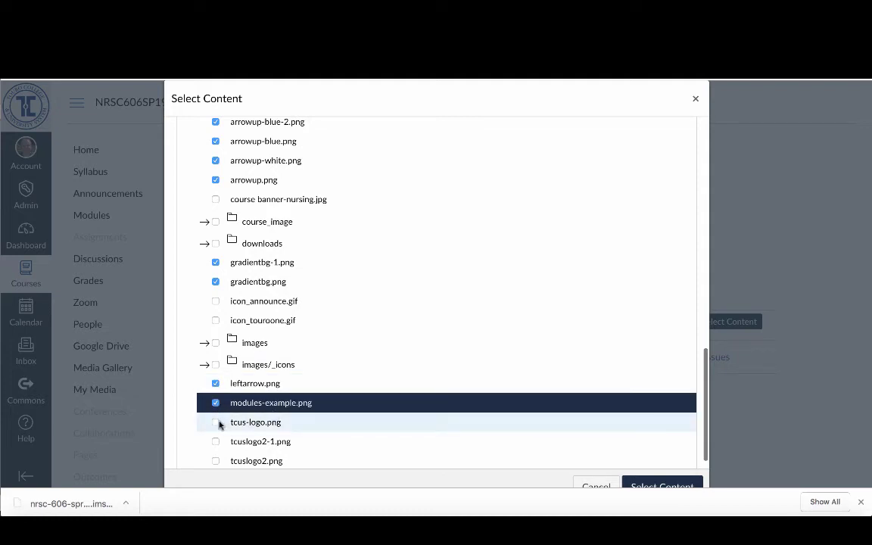
click(217, 422)
click(217, 442)
click(215, 460)
scroll(287, 446, down, 1)
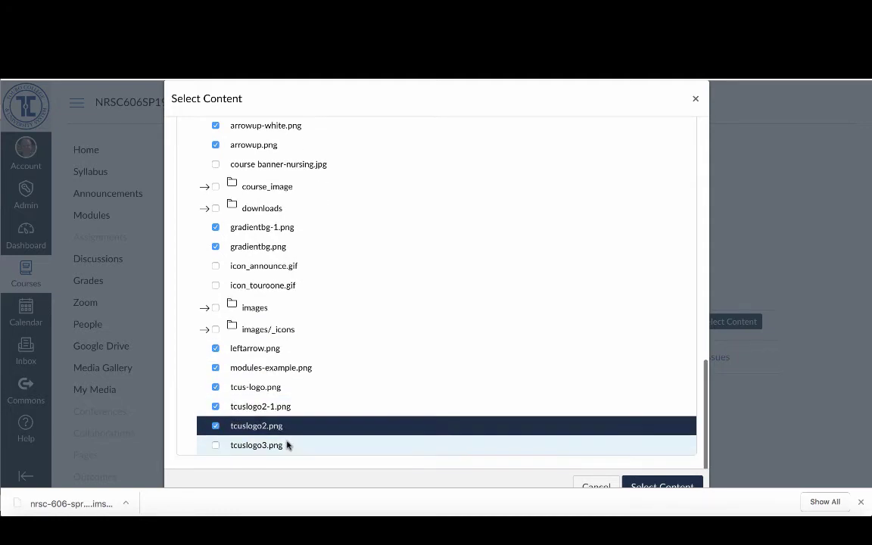
click(216, 446)
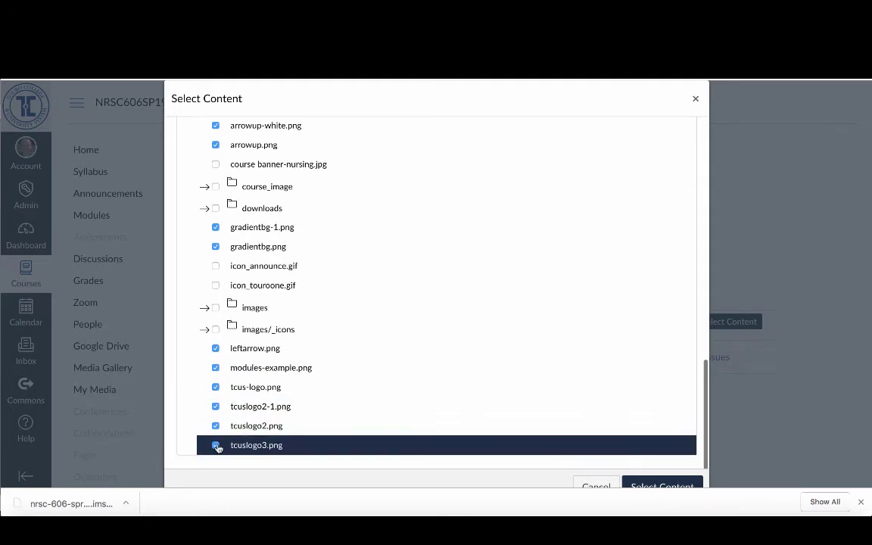
click(204, 329)
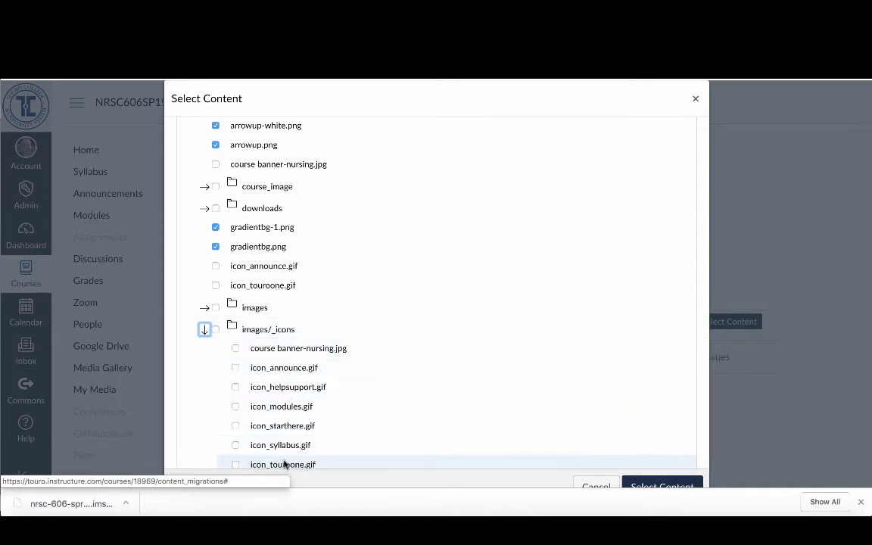
Inspect the images and images/_icons folder contents without selecting them, then collapse both
scroll(283, 448, down, 3)
scroll(282, 435, up, 2)
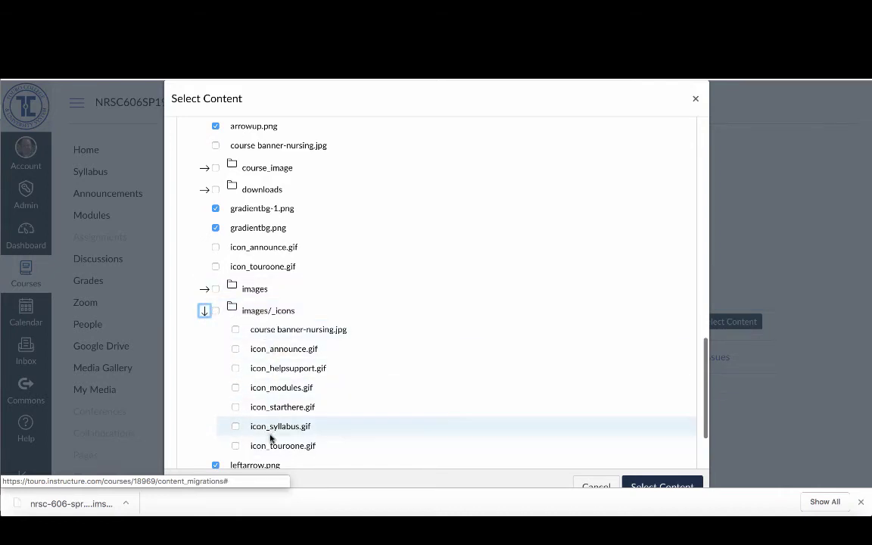
click(205, 291)
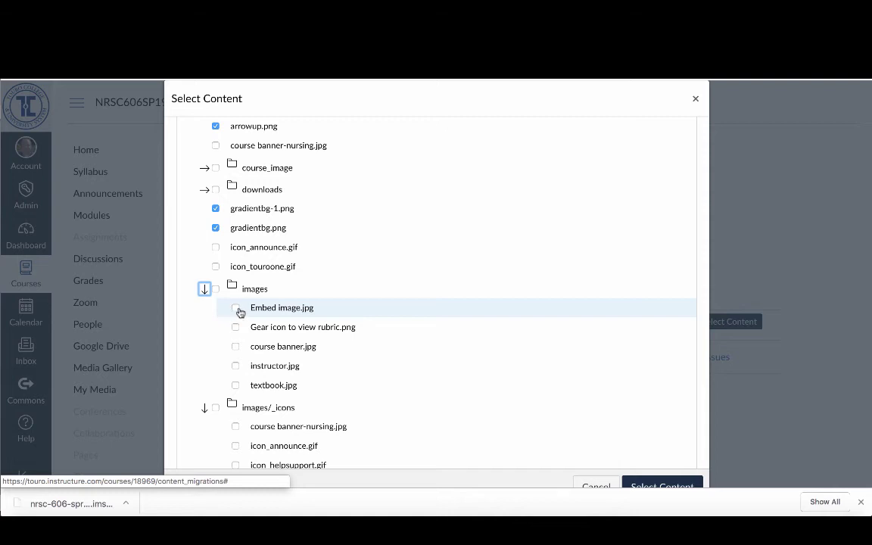
scroll(485, 371, down, 1)
scroll(496, 370, down, 2)
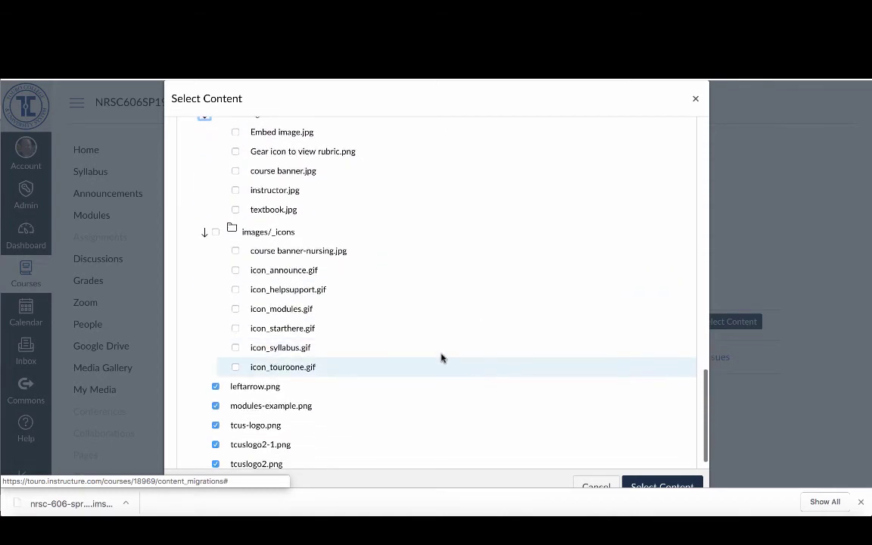
click(205, 234)
click(203, 209)
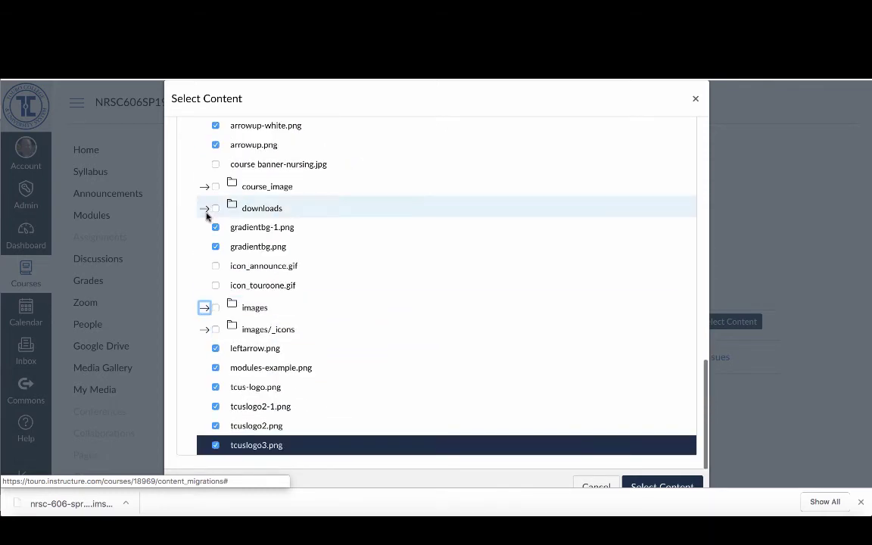
Collapse the Files, Wiki Pages and Modules lists back to the category summary
scroll(344, 266, up, 2)
scroll(345, 266, up, 2)
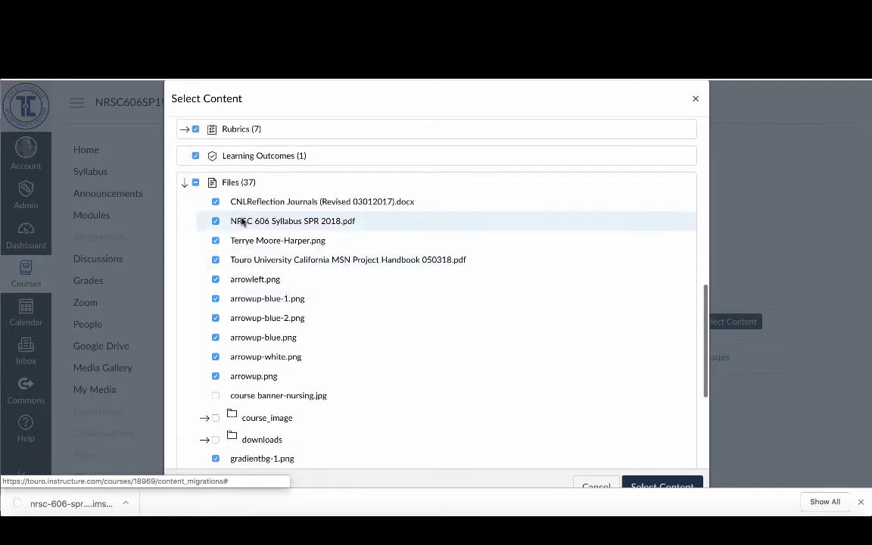
click(185, 183)
scroll(310, 276, up, 3)
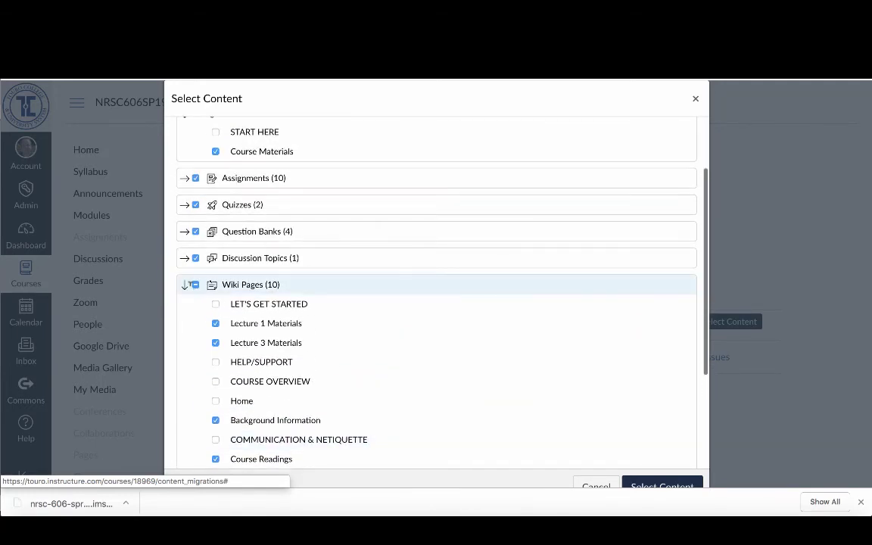
click(185, 283)
scroll(299, 295, up, 1)
click(185, 199)
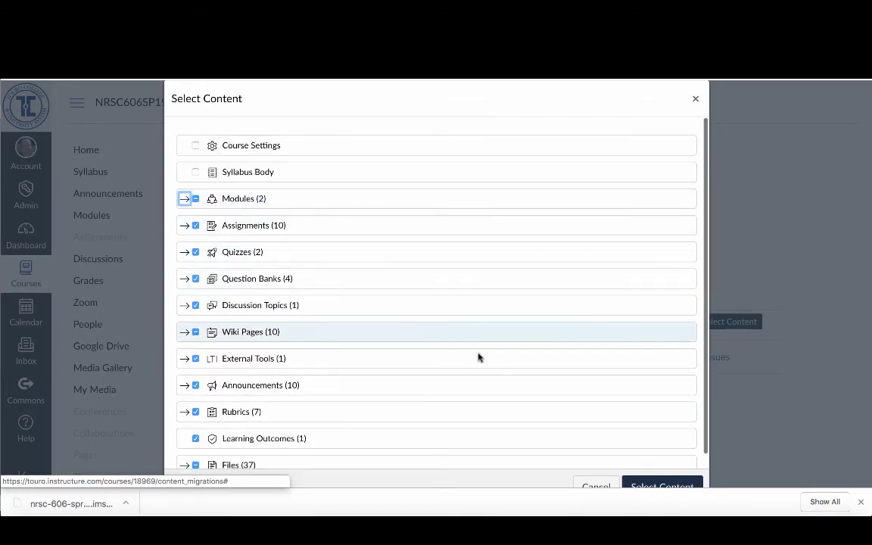
scroll(492, 363, down, 2)
Confirm the selected content and let the import job run to completion
scroll(590, 399, down, 1)
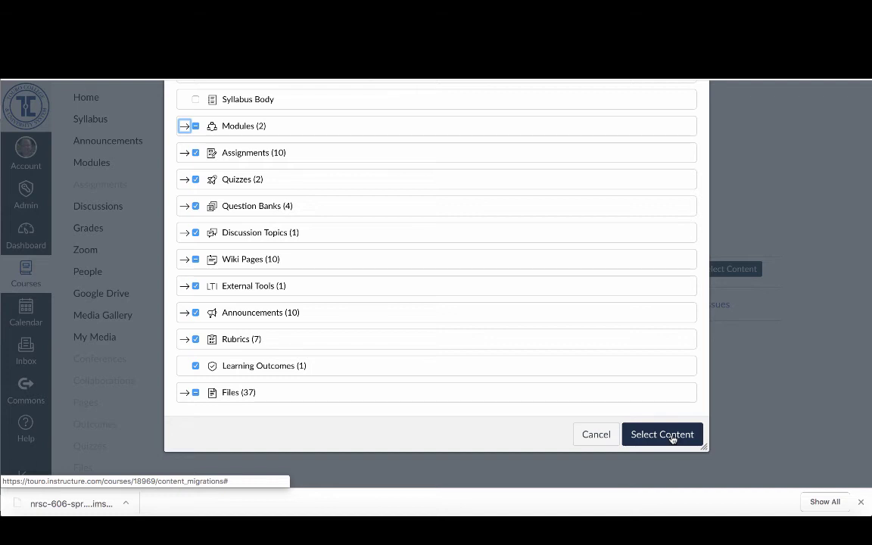
click(663, 435)
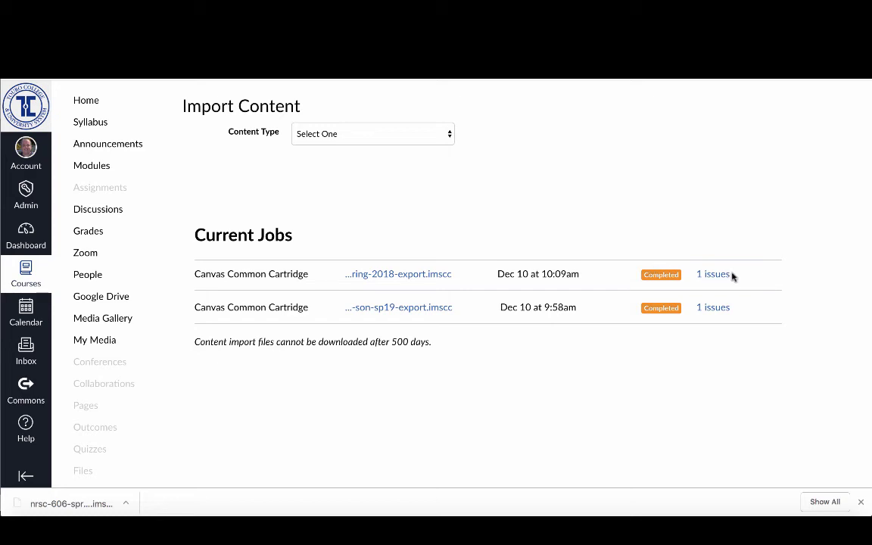
Go to the Spring 2019 course home, then its Modules page to check the imports
click(112, 105)
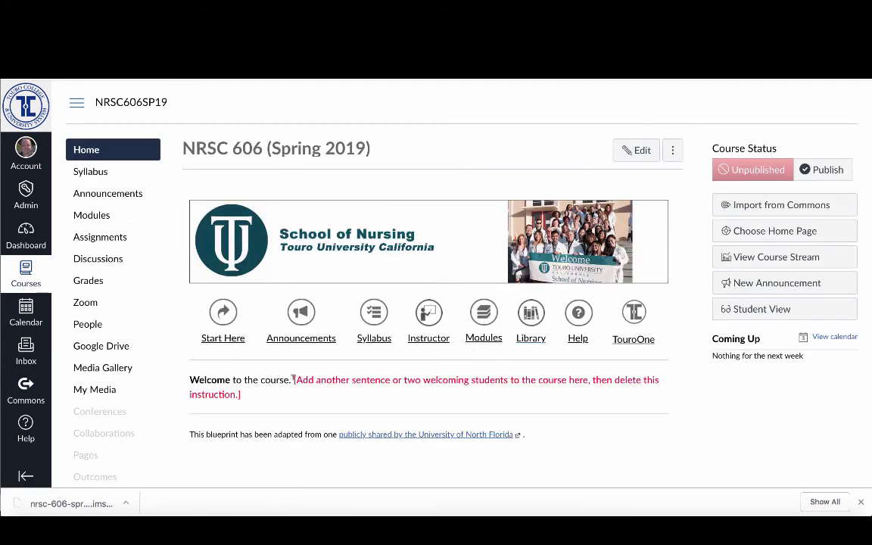
click(95, 215)
scroll(331, 362, down, 3)
scroll(331, 359, down, 3)
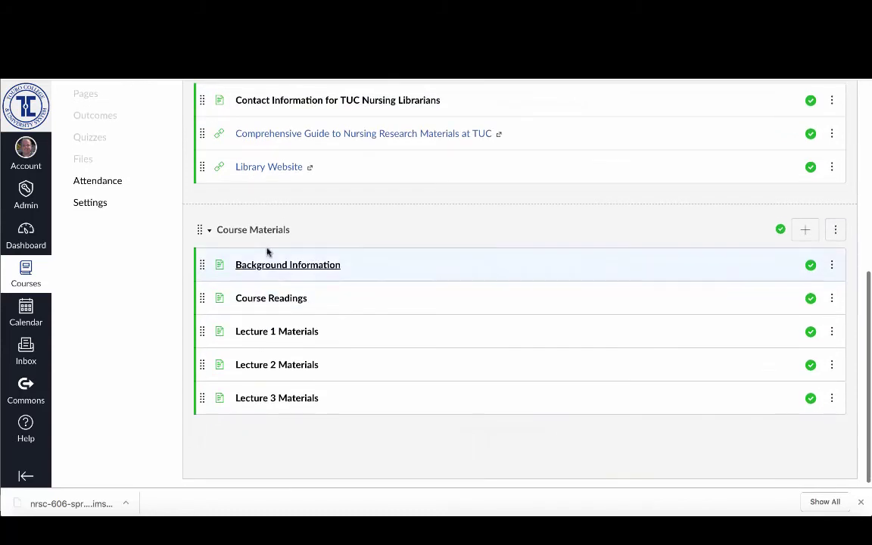
scroll(282, 397, up, 4)
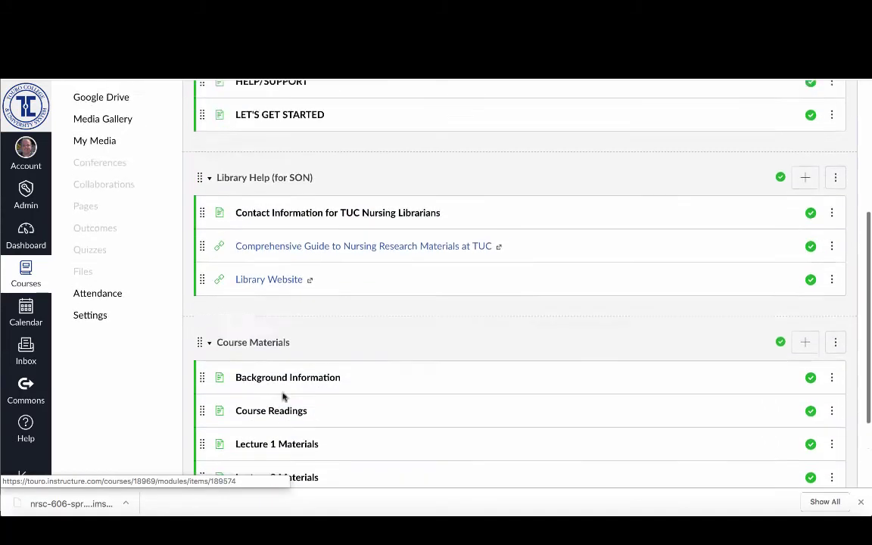
click(115, 105)
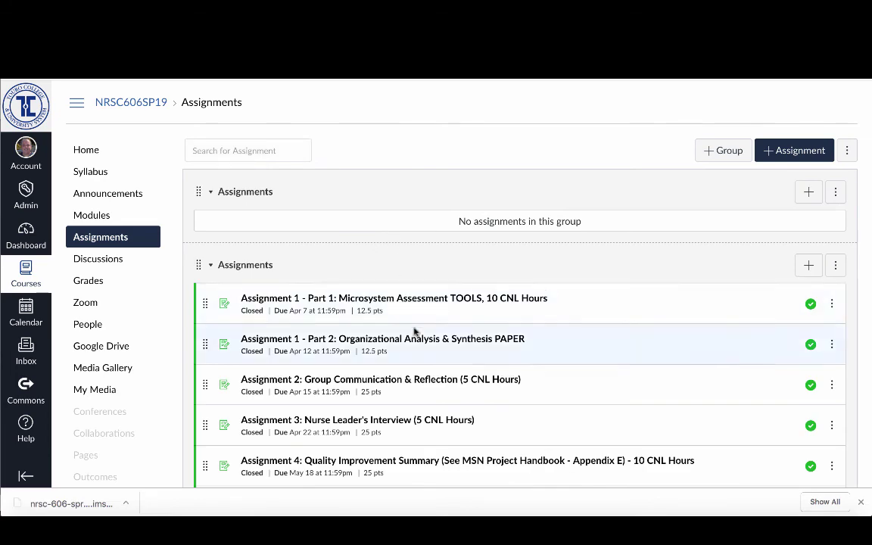
scroll(415, 337, down, 2)
scroll(415, 348, down, 1)
scroll(415, 348, up, 3)
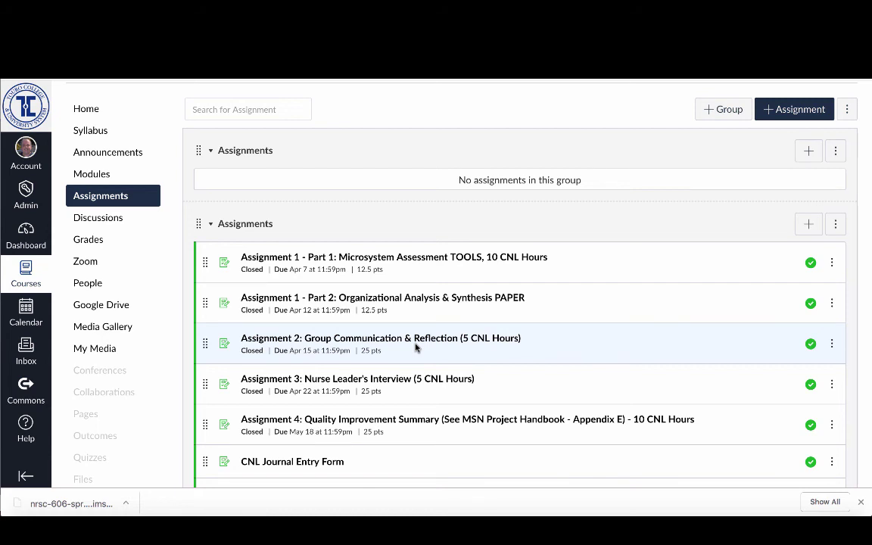
click(84, 109)
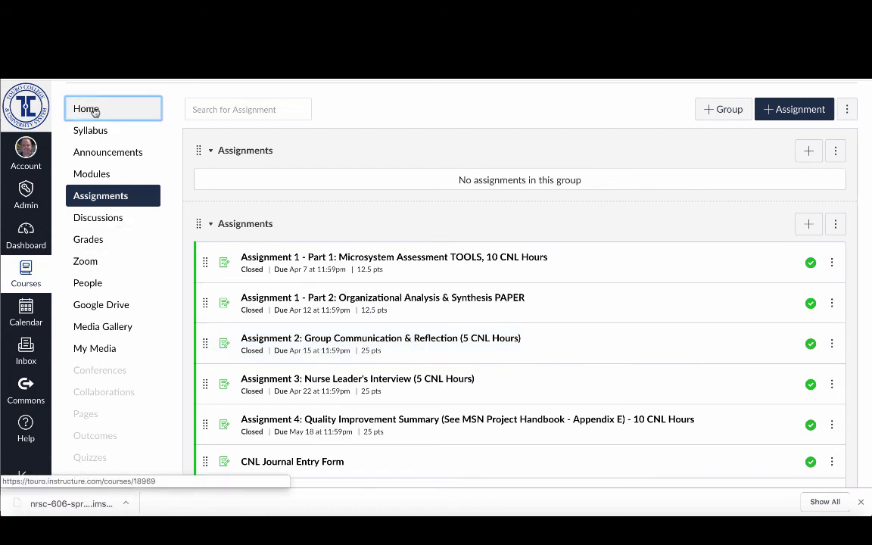